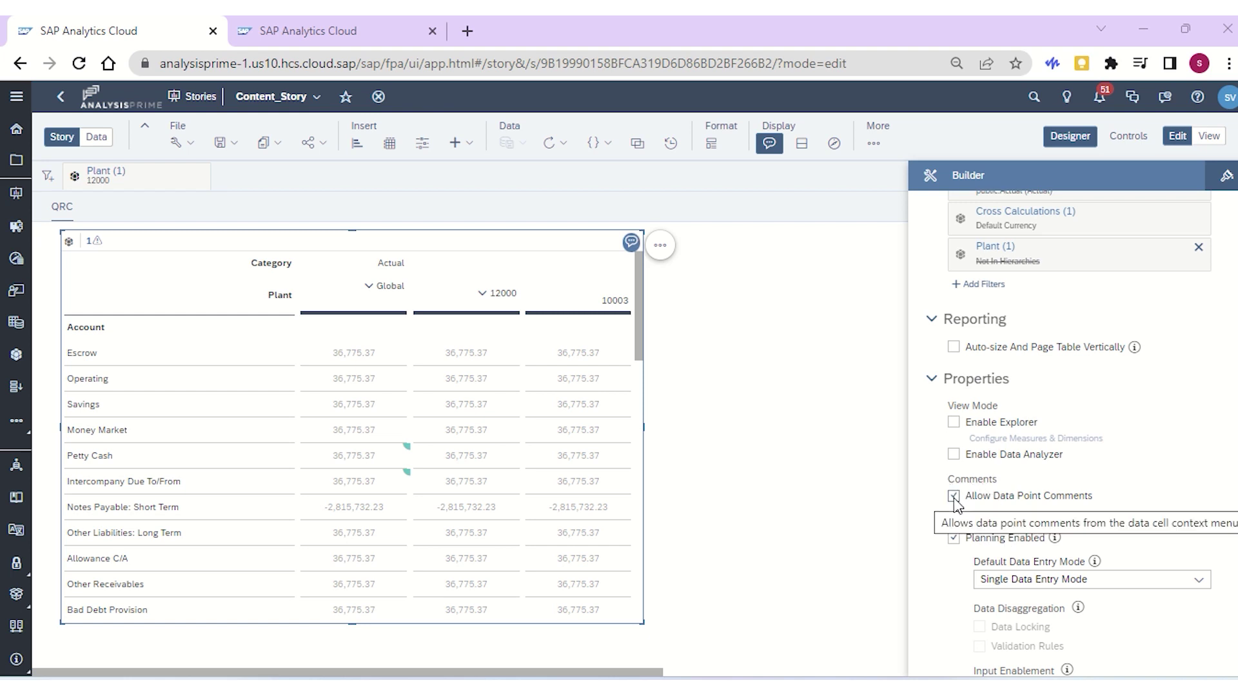
click(955, 496)
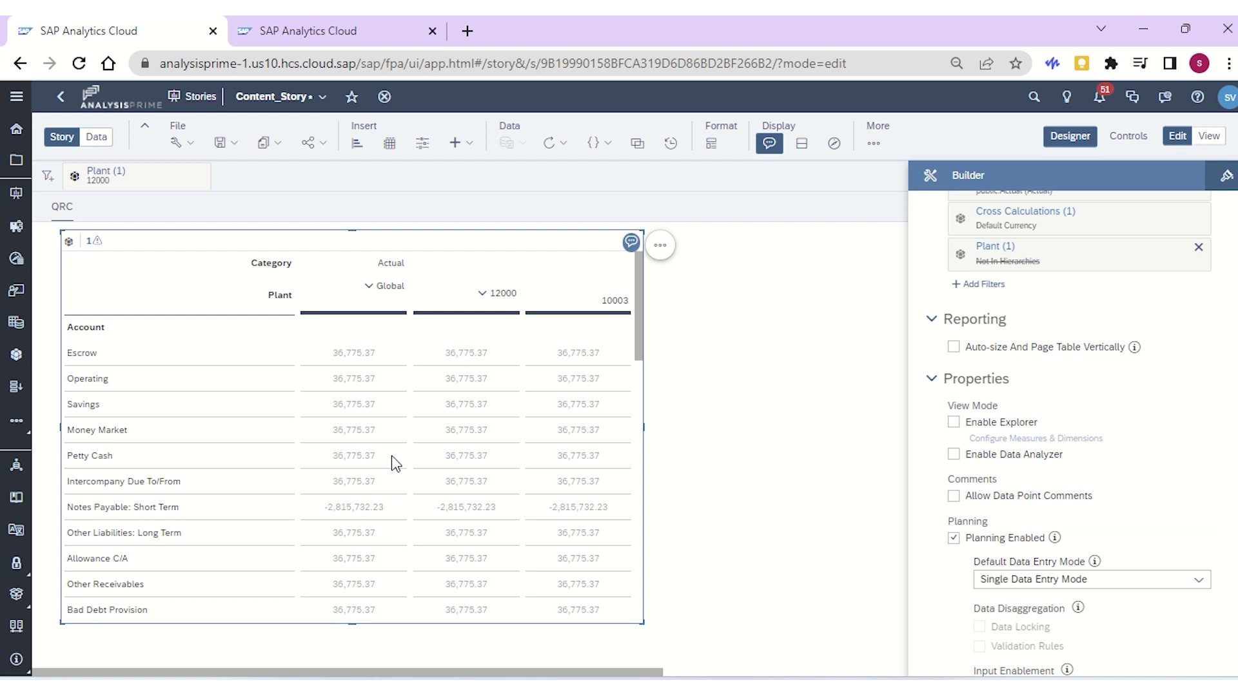
click(955, 496)
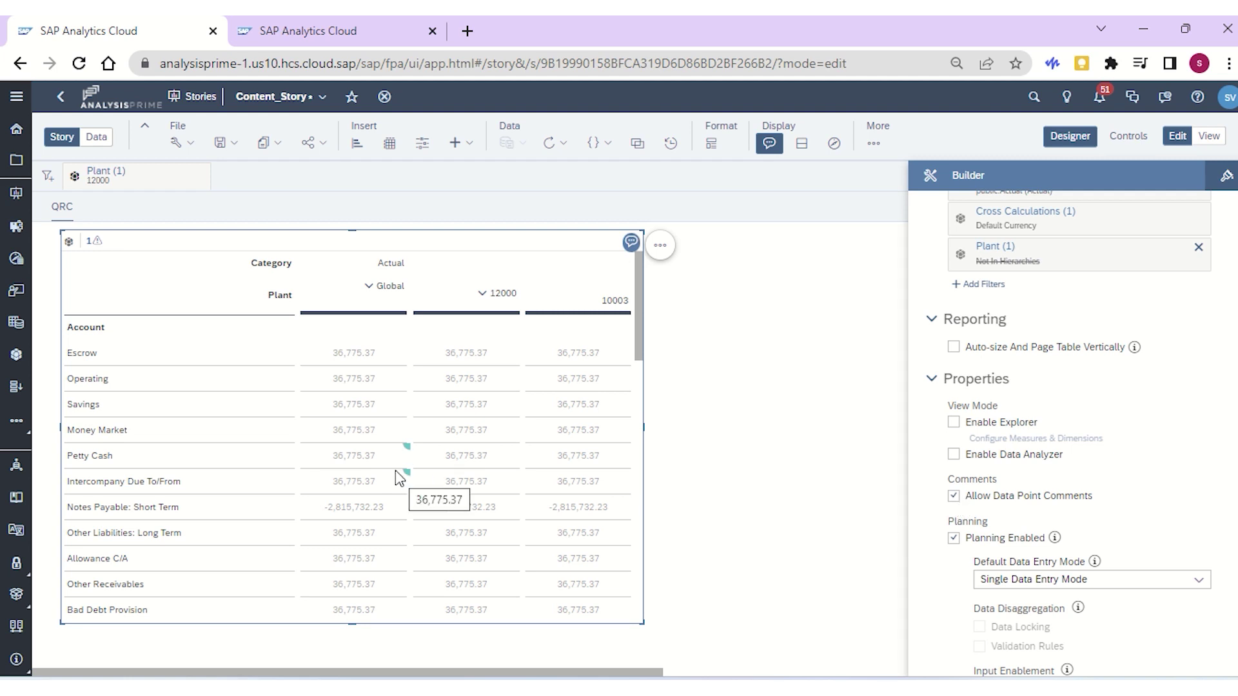
click(400, 385)
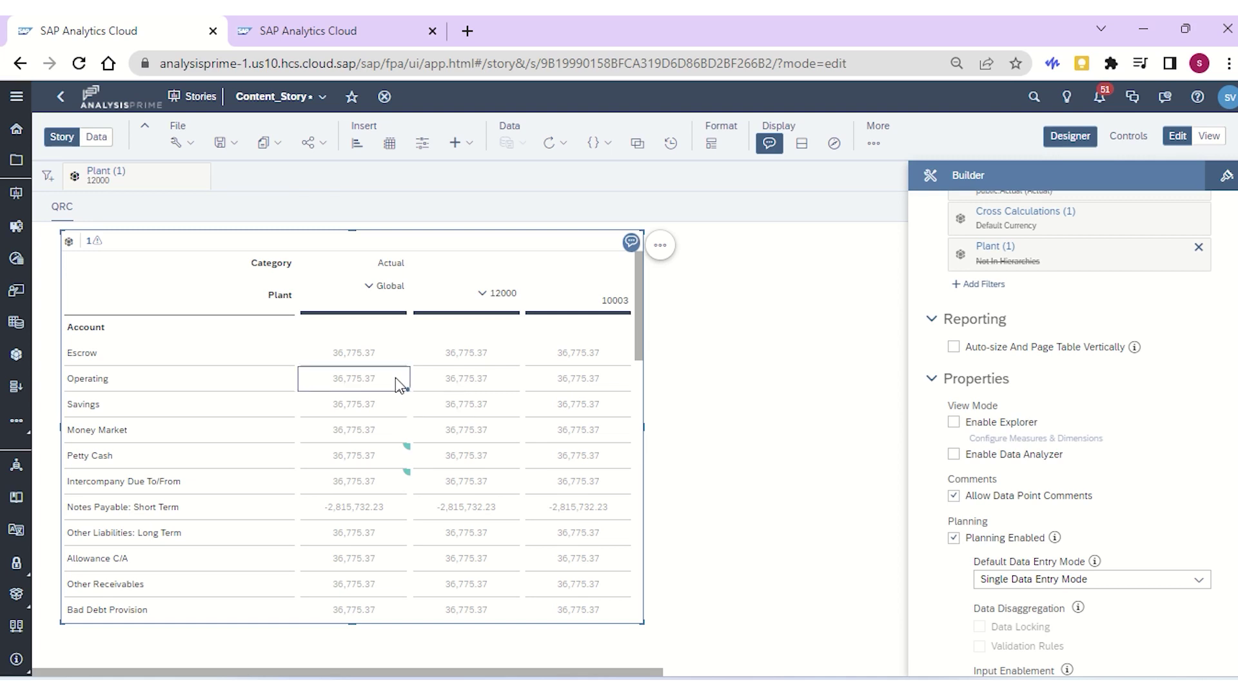
Comment 'Global Operating' on the Global Operating cell and save the story.
right_click(400, 385)
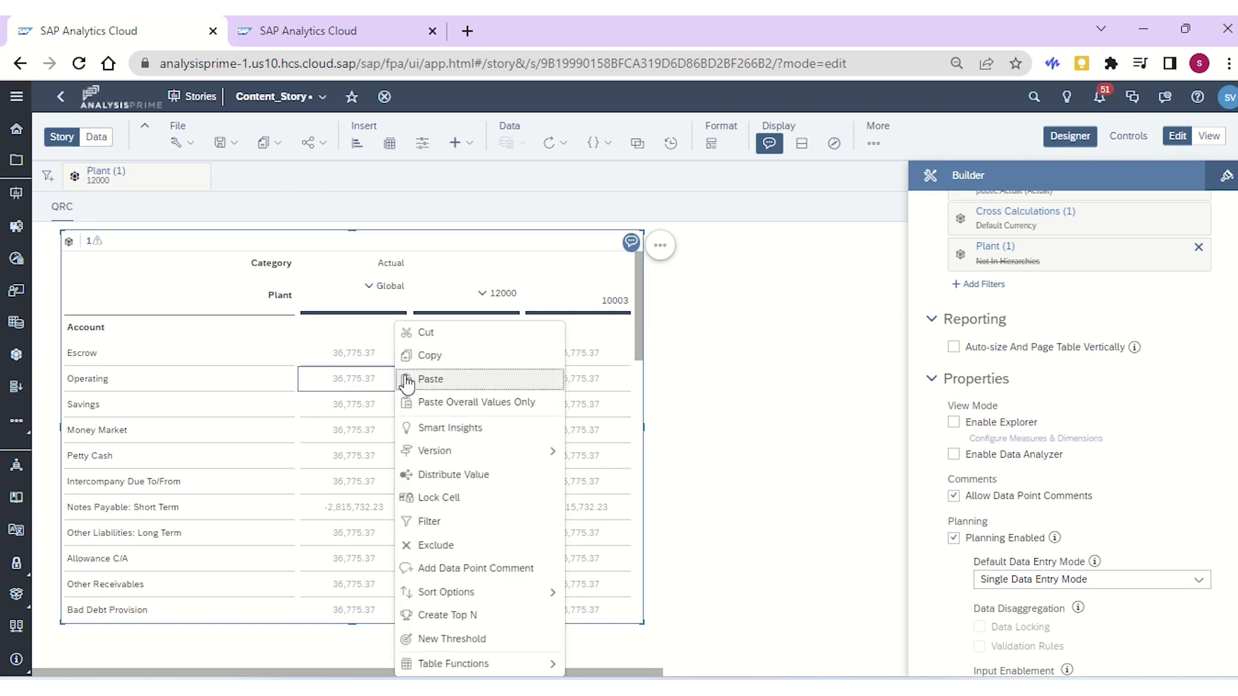
click(464, 571)
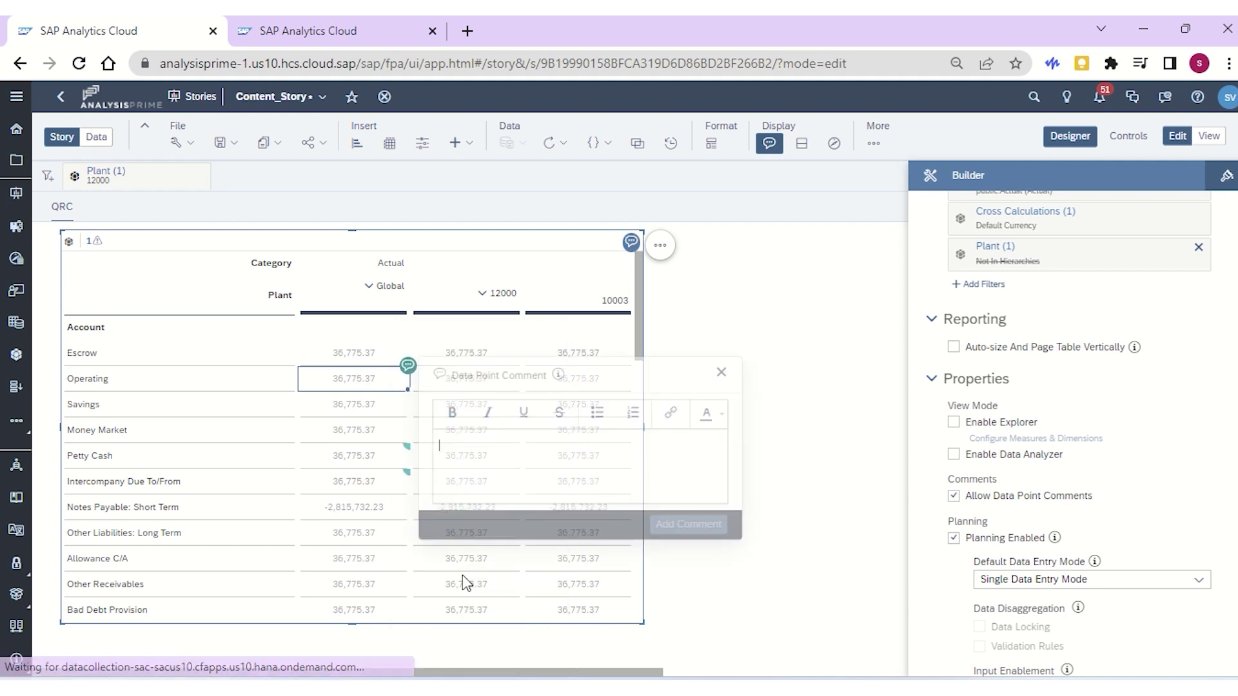
text(Global Operating)
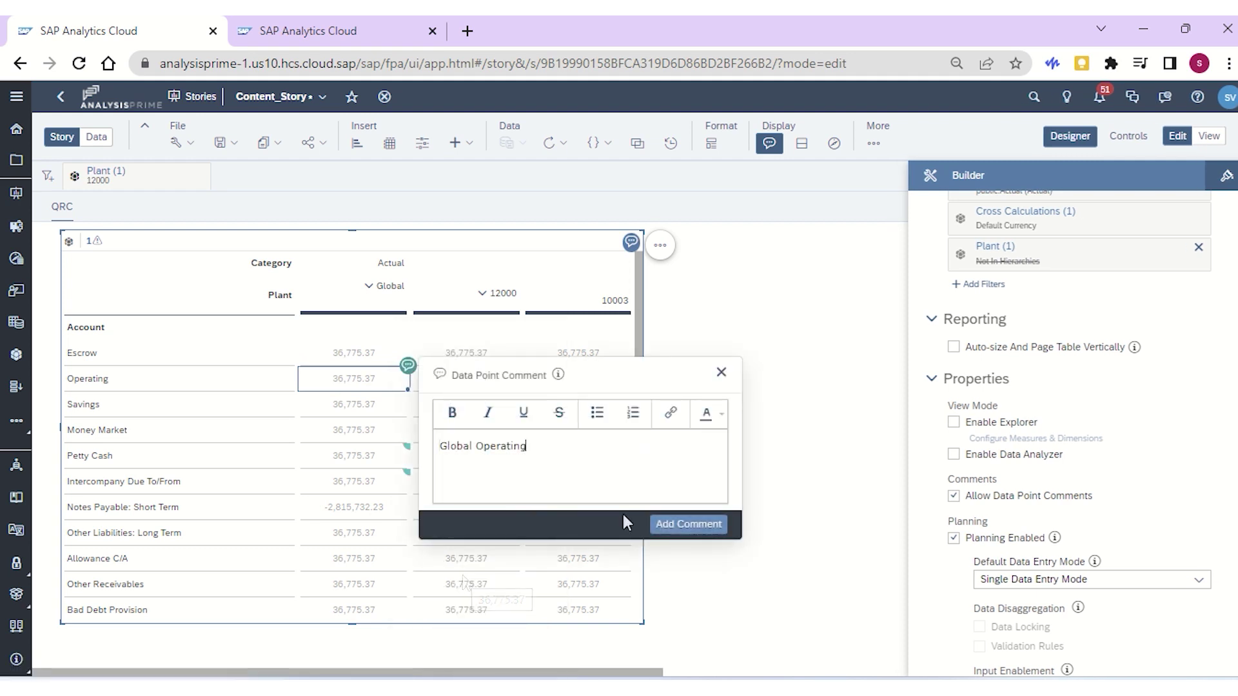
click(674, 528)
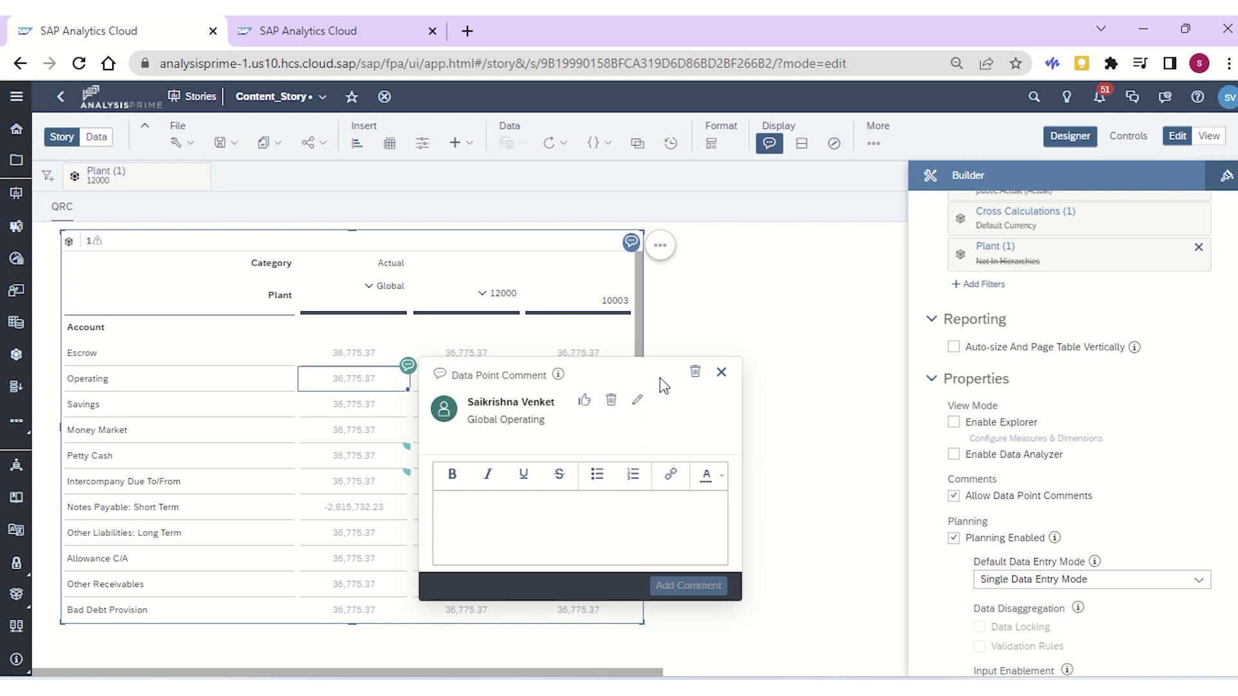
click(721, 373)
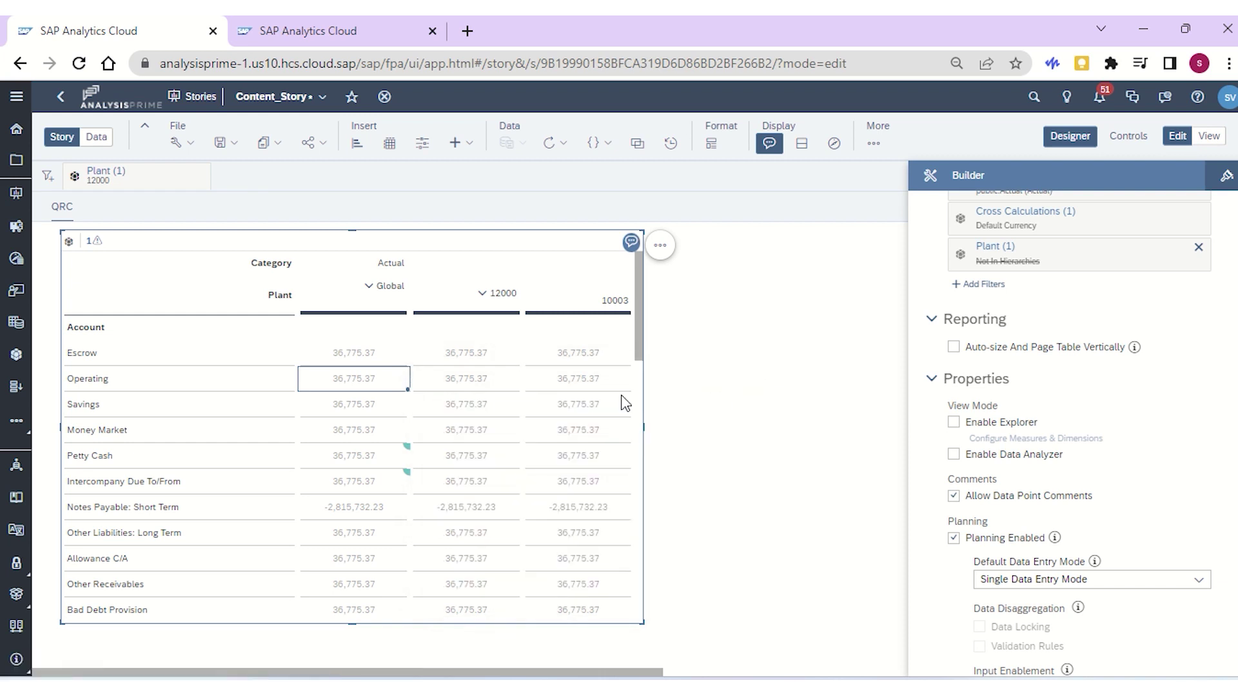
click(226, 142)
click(244, 167)
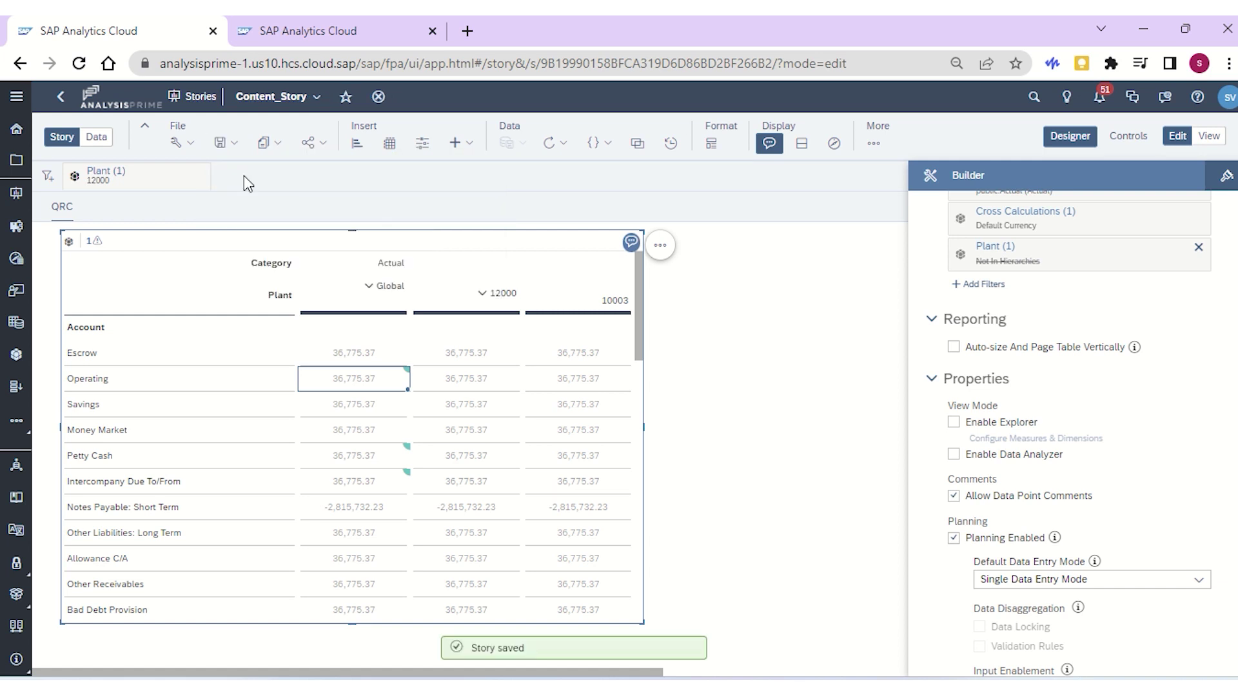
Disable Allow Data Point Comments, then check the plant 12000 Operating cell's context menu.
click(955, 496)
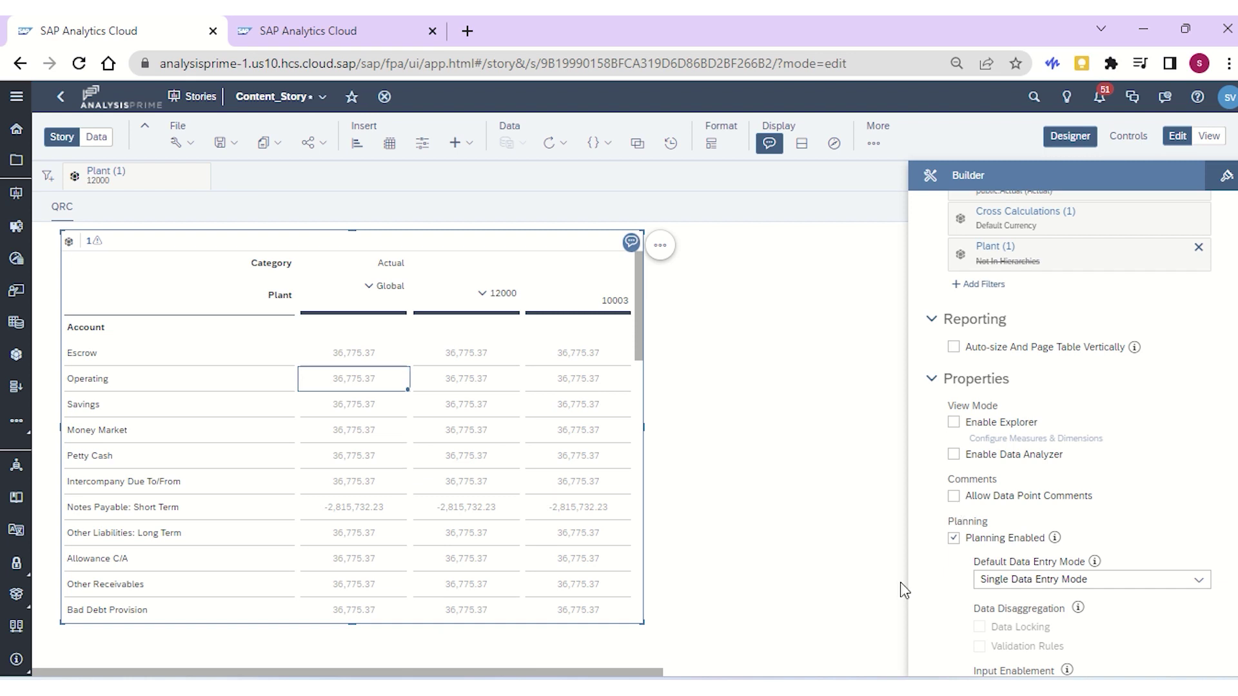
click(479, 383)
right_click(478, 390)
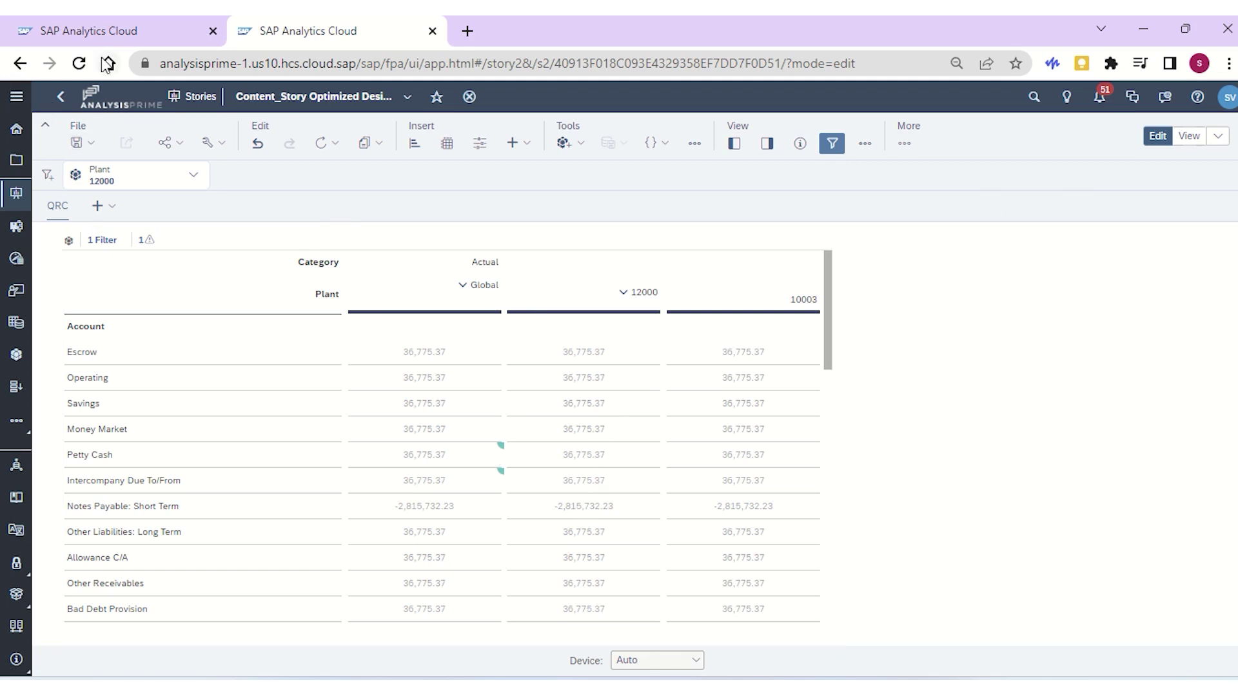
Switch to the optimized-design story and select its table in the side properties panel.
click(97, 32)
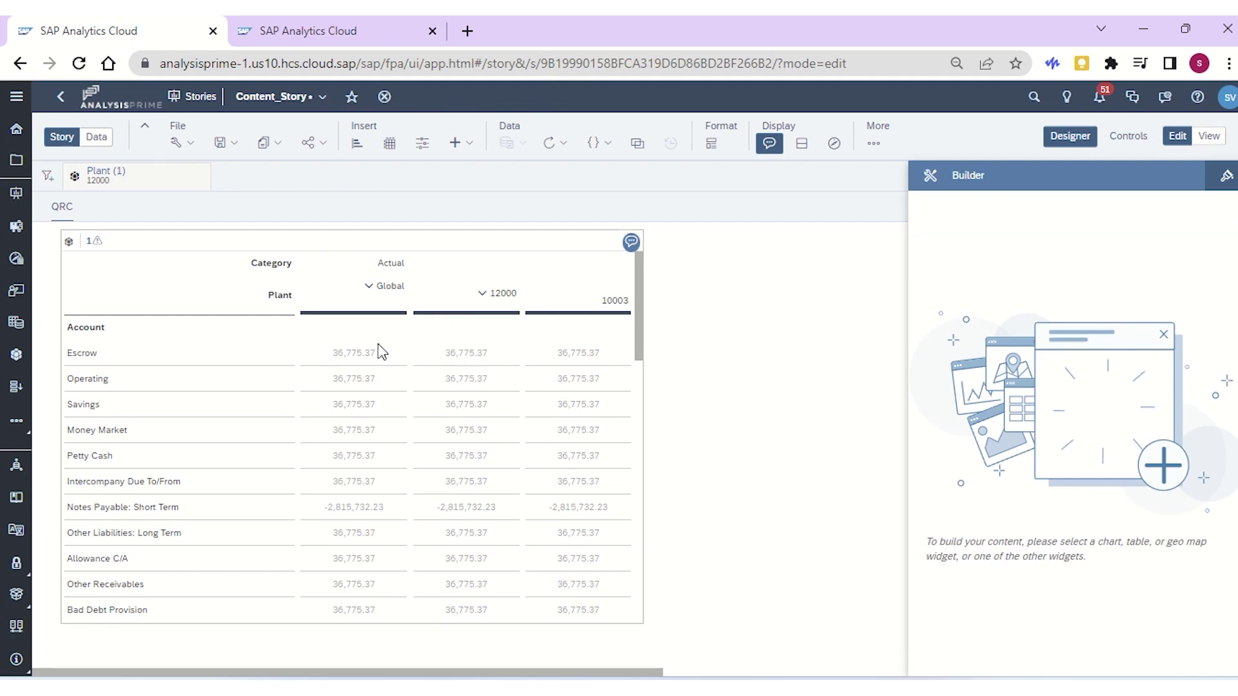
click(340, 22)
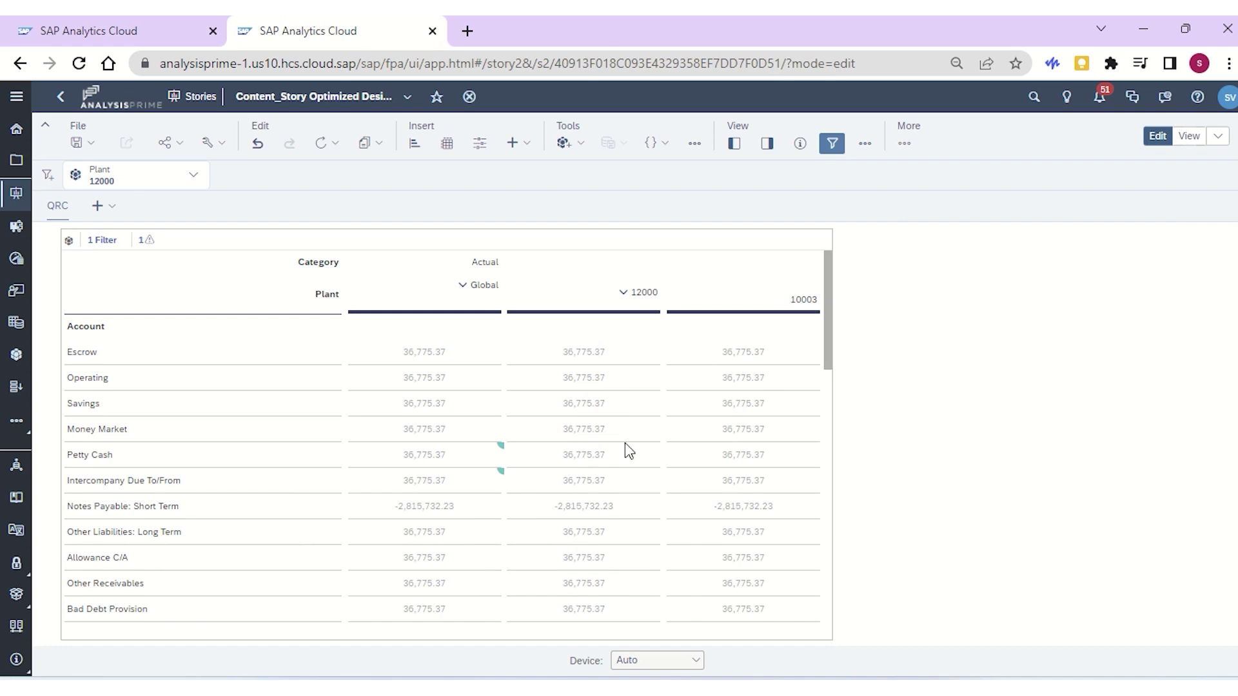
click(767, 143)
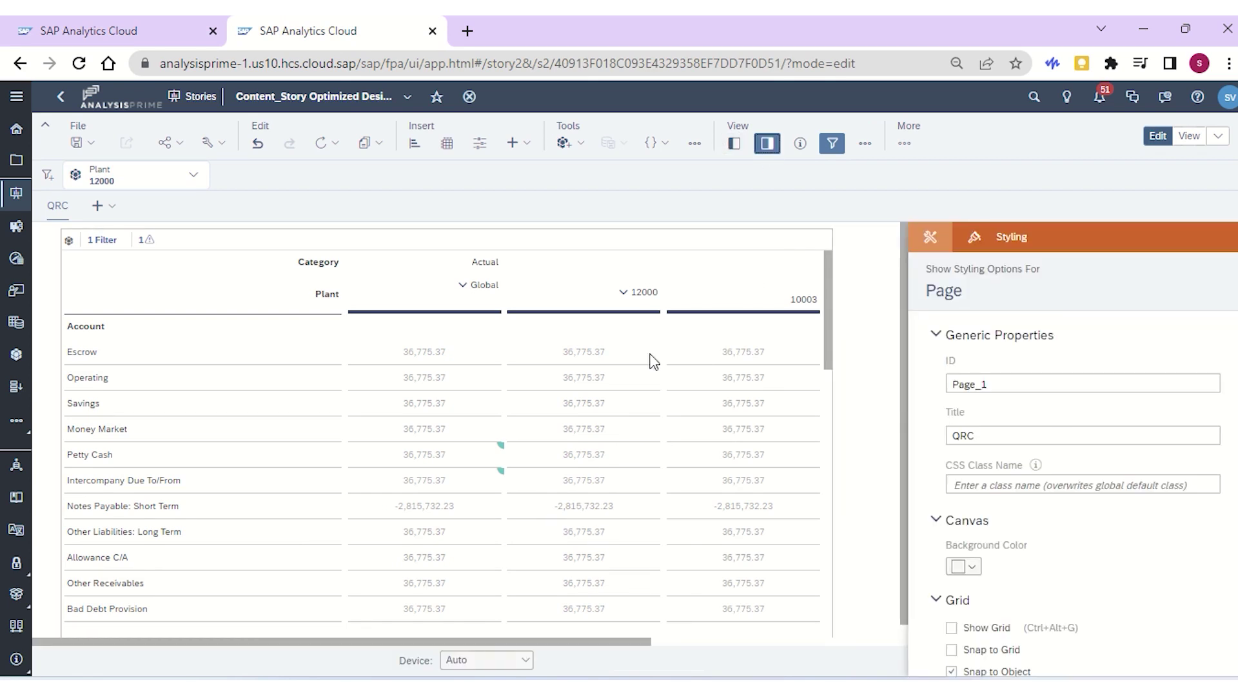
click(770, 402)
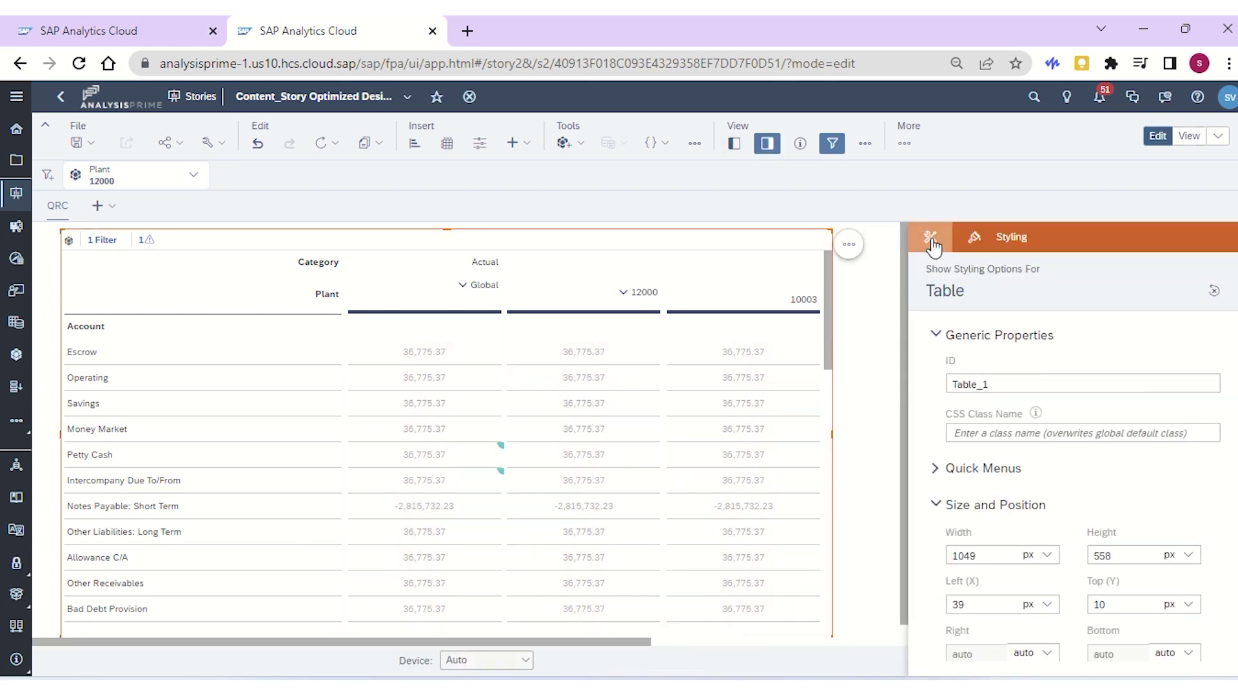
scroll(1068, 462, down, 5)
scroll(1068, 462, down, 5)
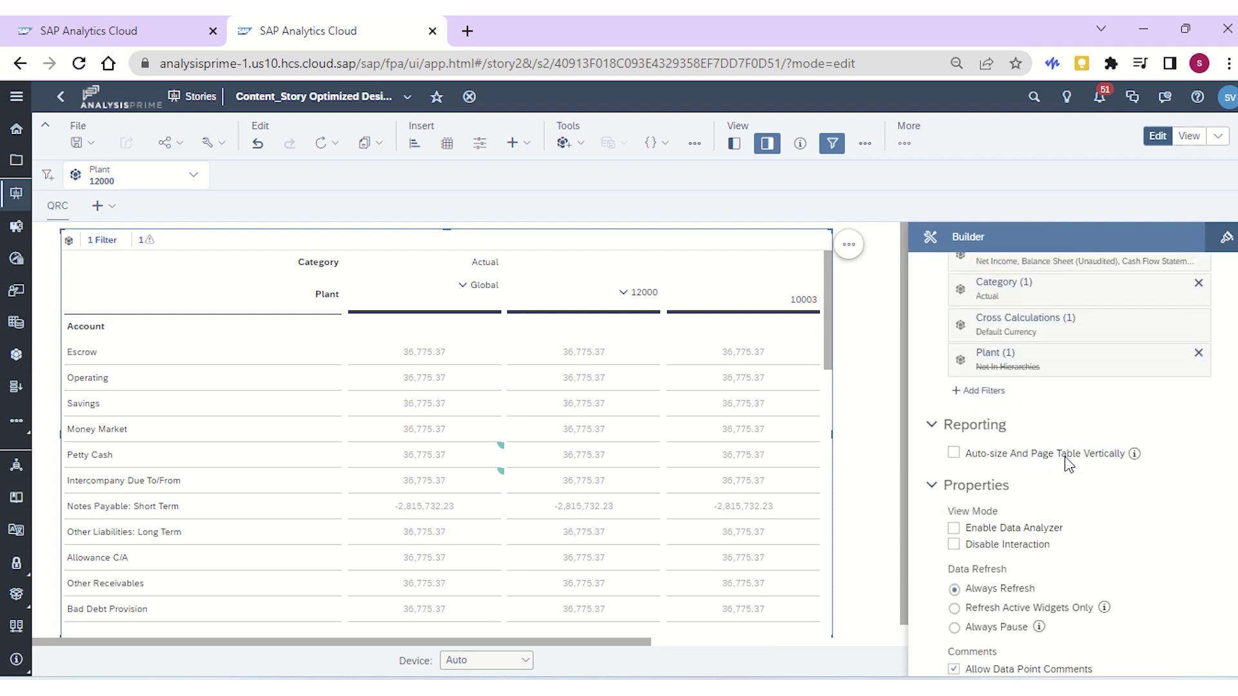
scroll(1058, 532, down, 3)
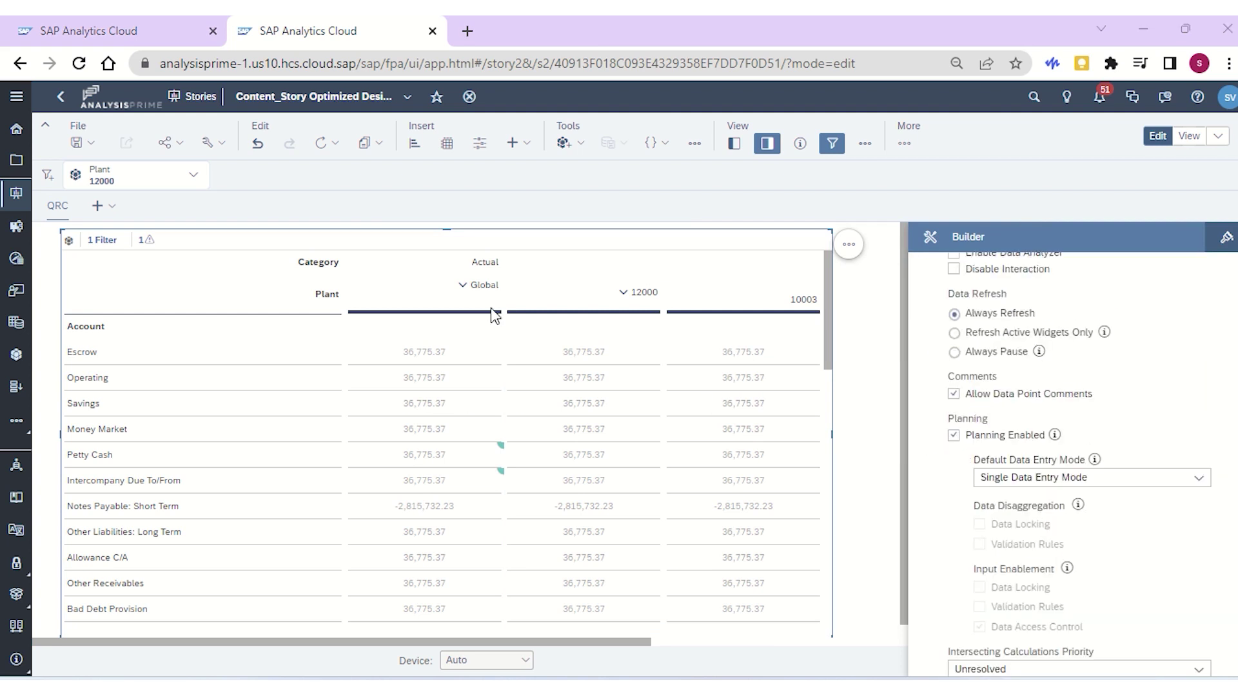
click(954, 394)
click(581, 403)
right_click(581, 403)
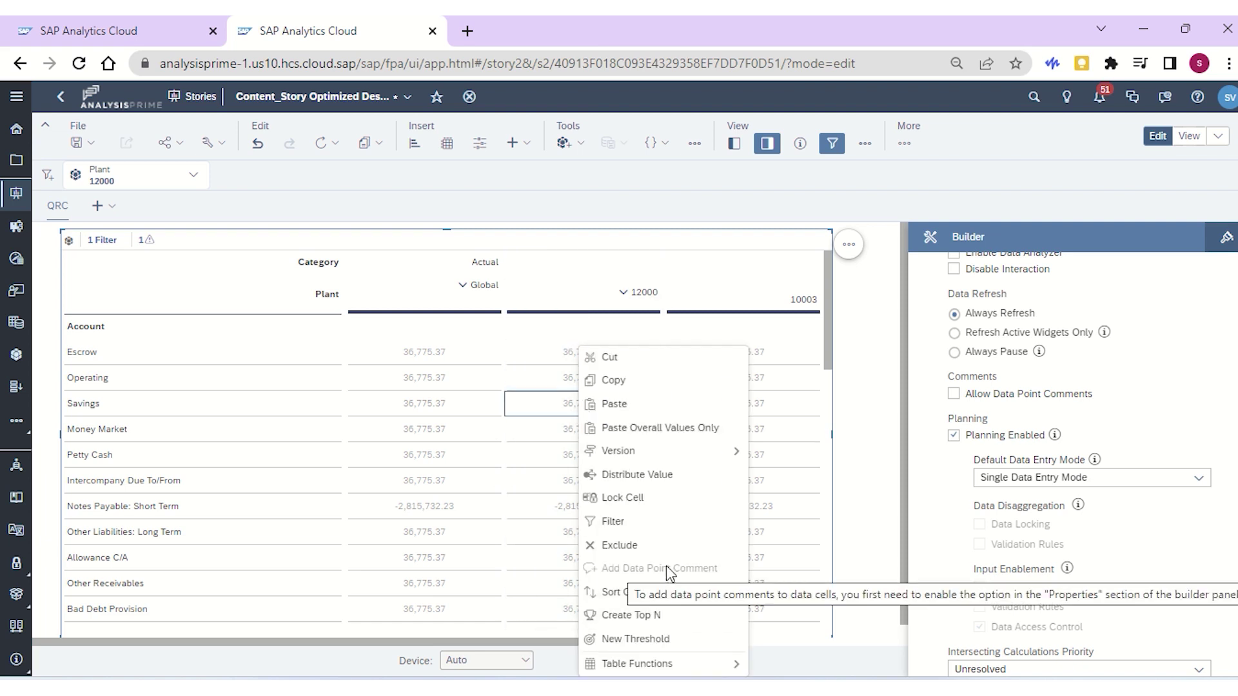
click(954, 394)
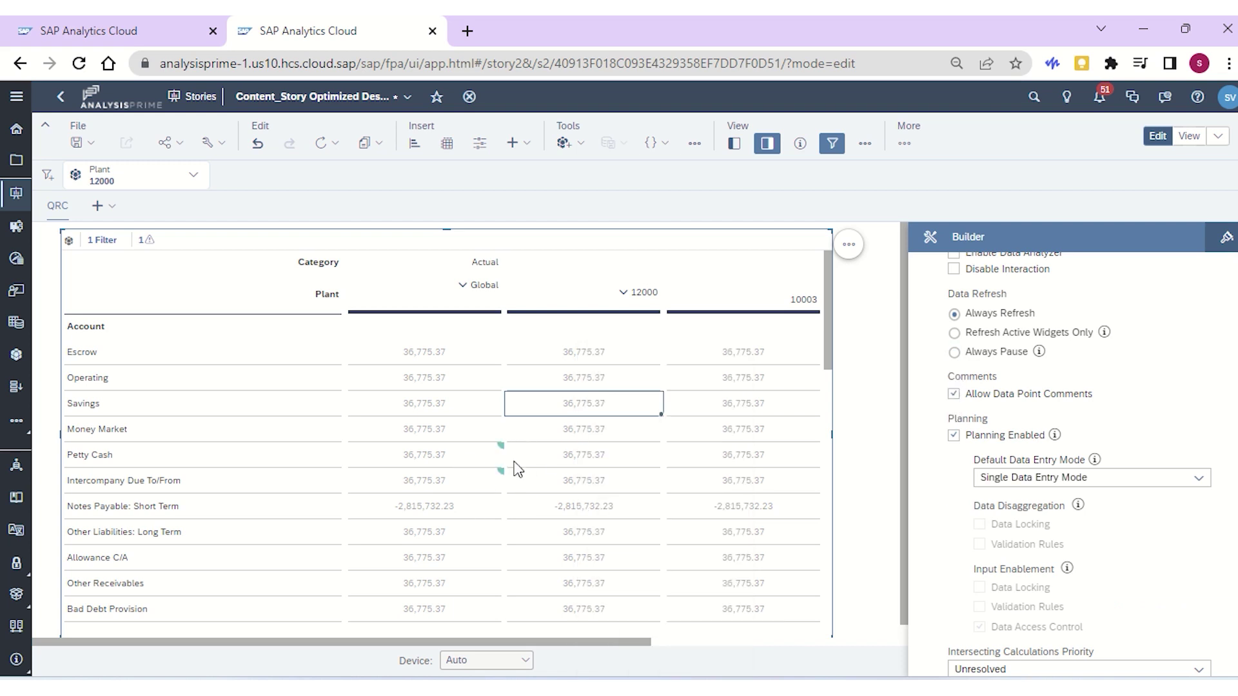
Comment 'Savings' on the plant 12000 Savings cell, save the story, and review the comment.
right_click(552, 416)
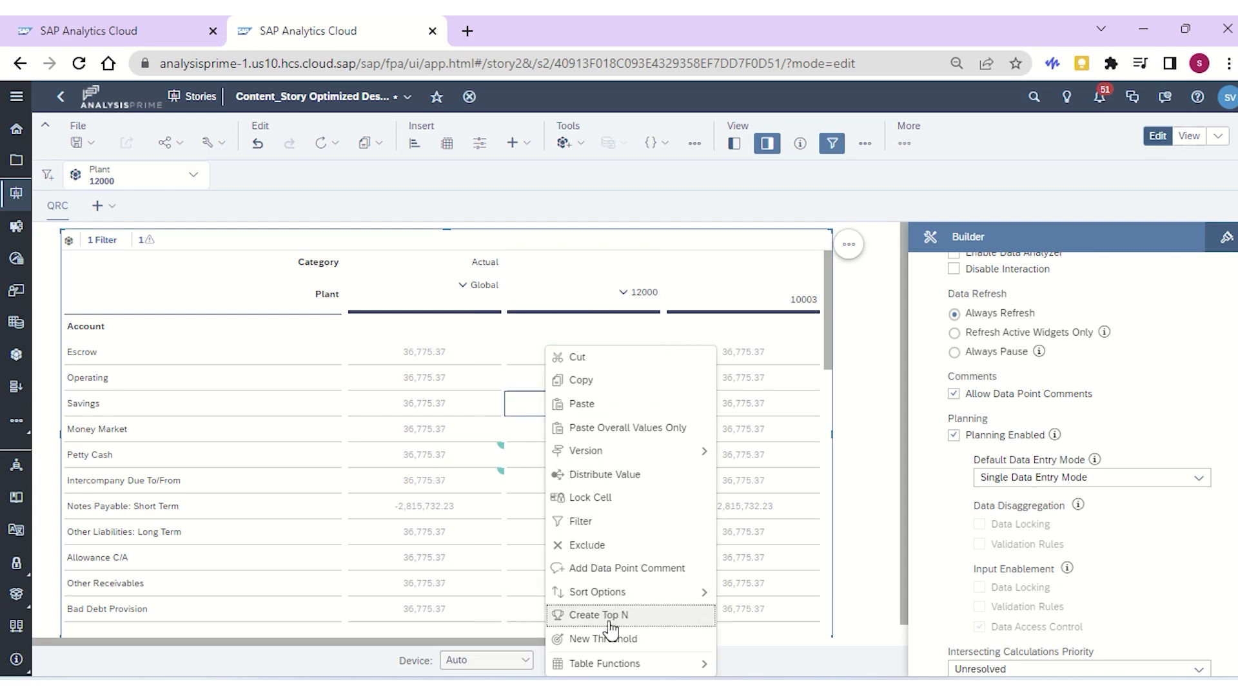
click(627, 569)
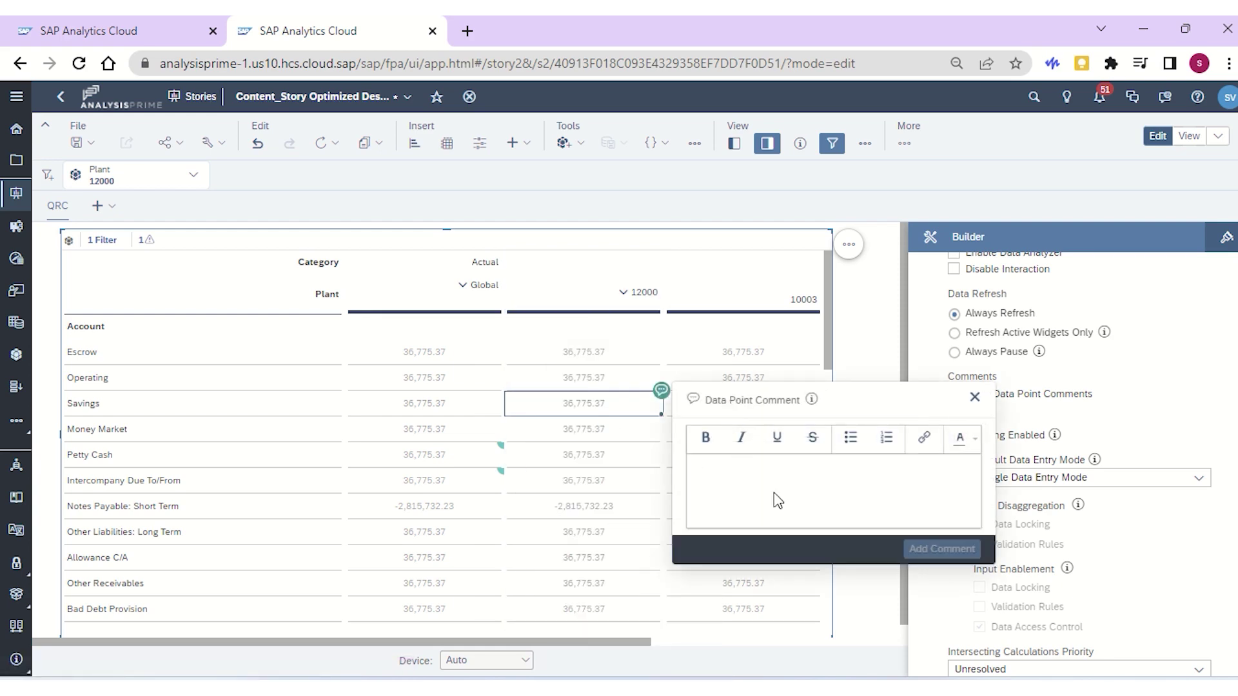
text(Savings)
click(941, 548)
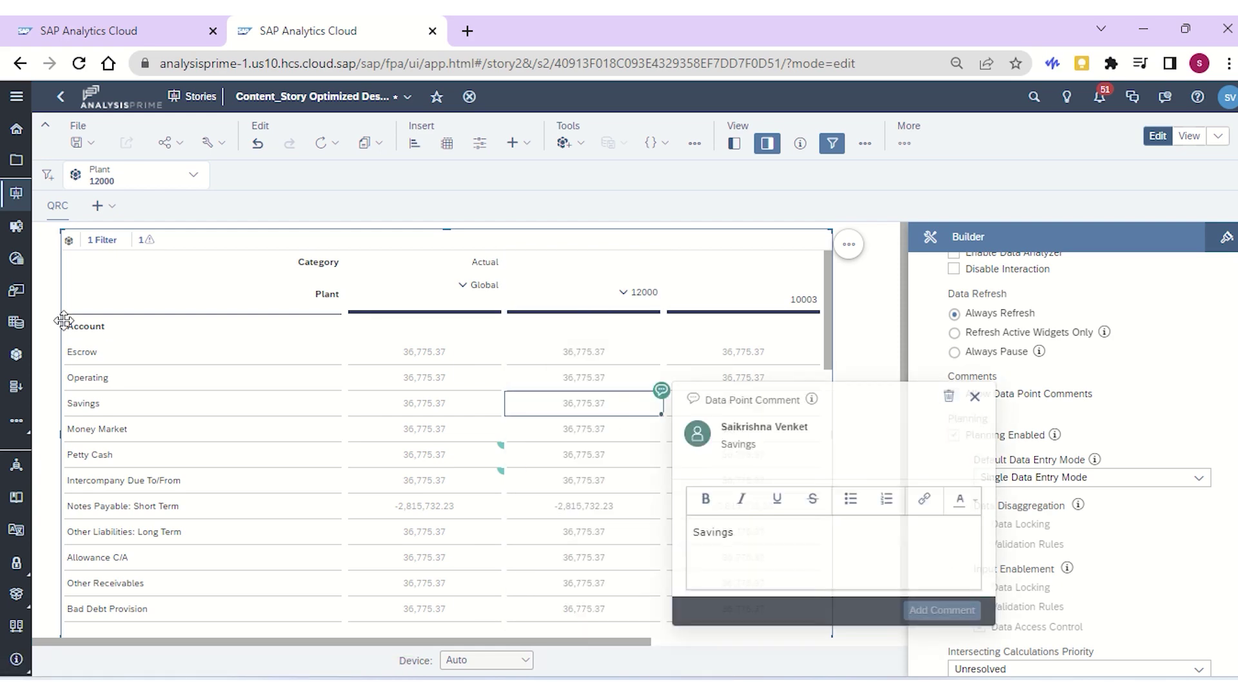
key(ctrl+s)
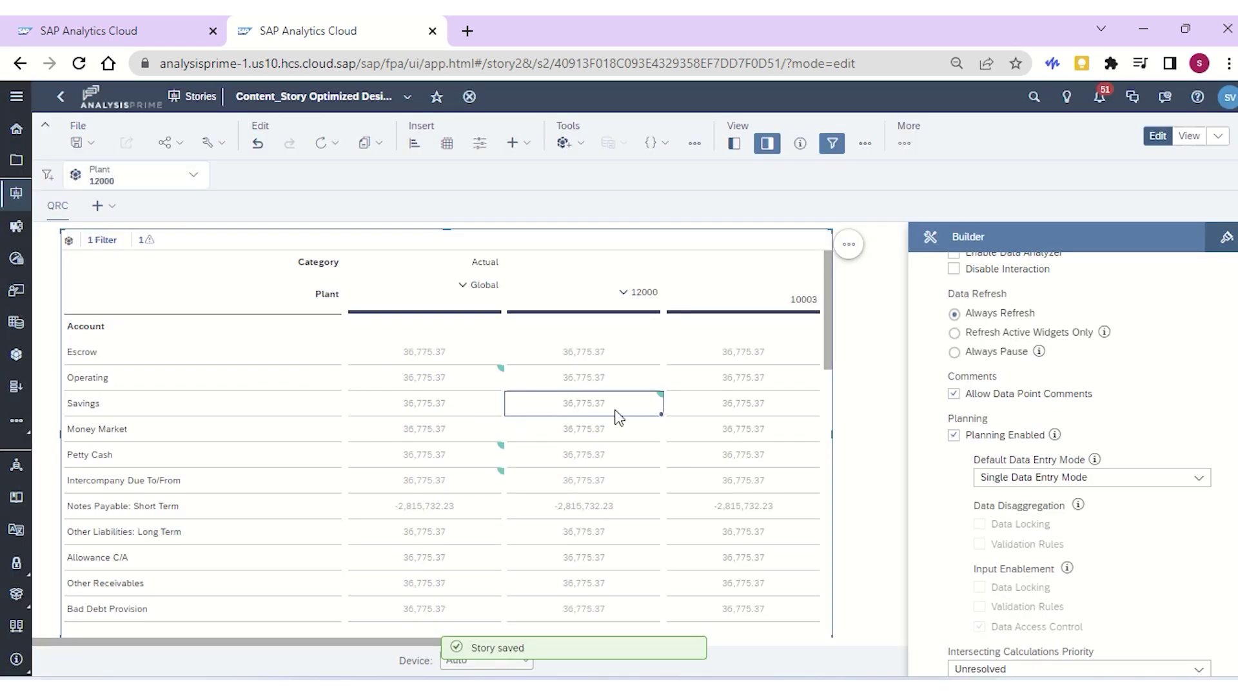
click(664, 398)
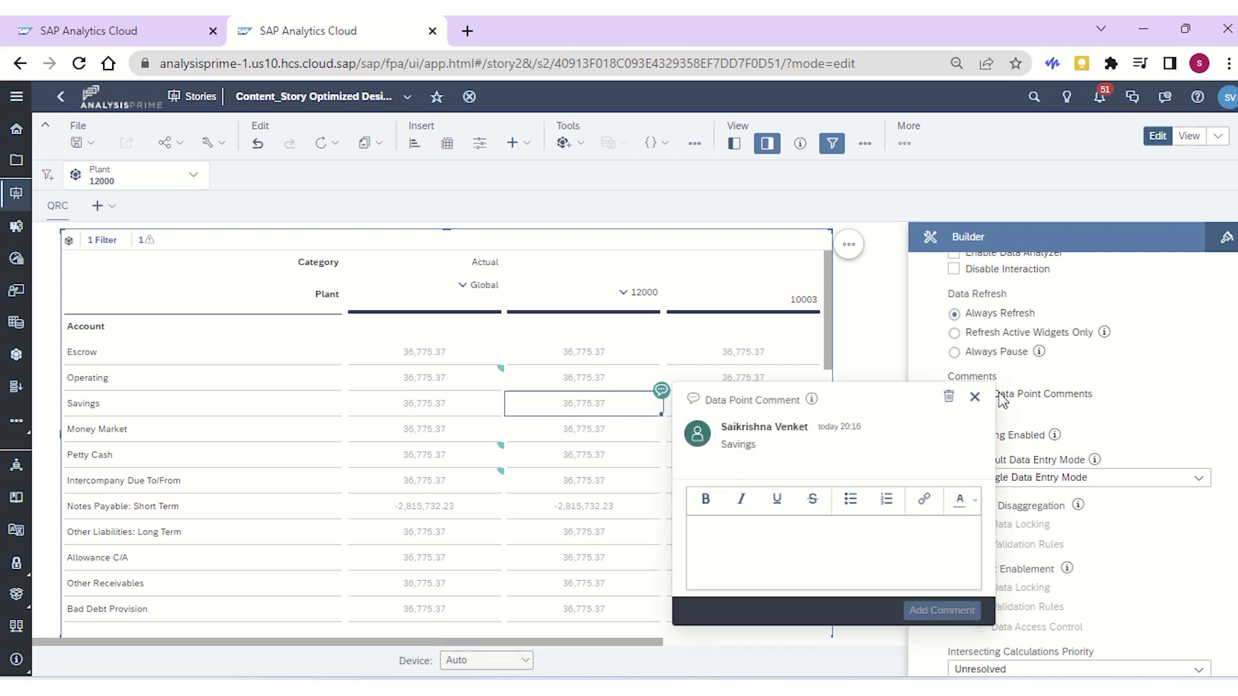
click(975, 398)
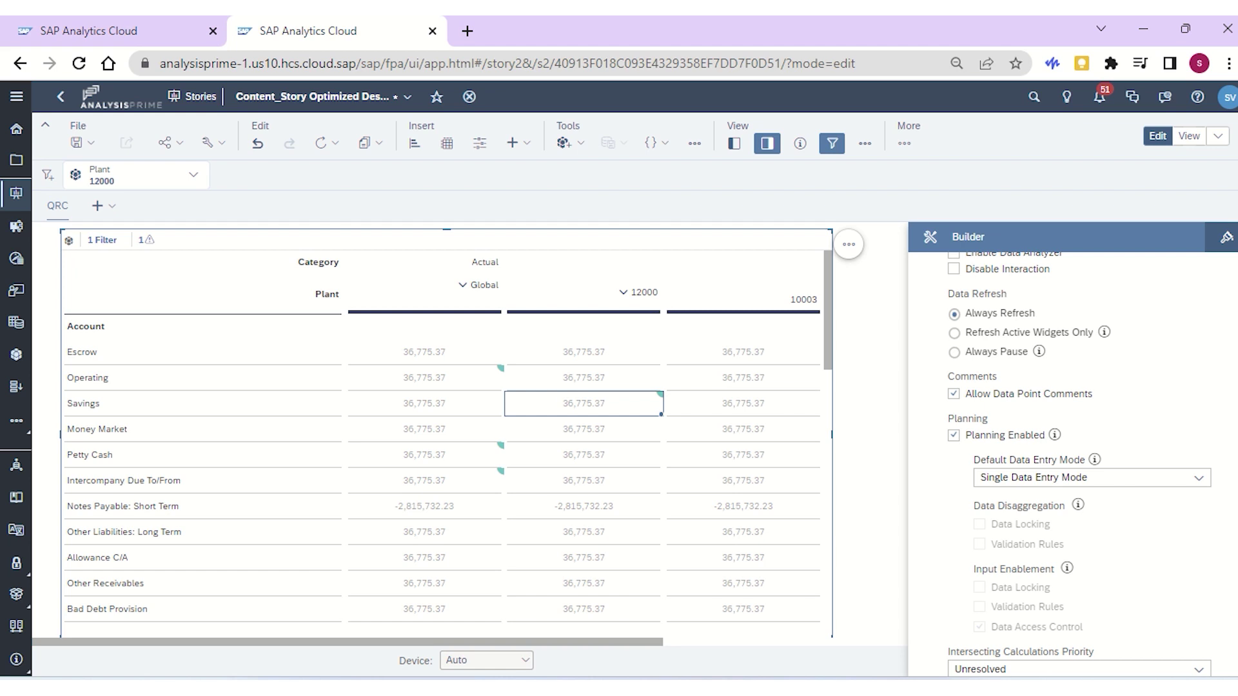